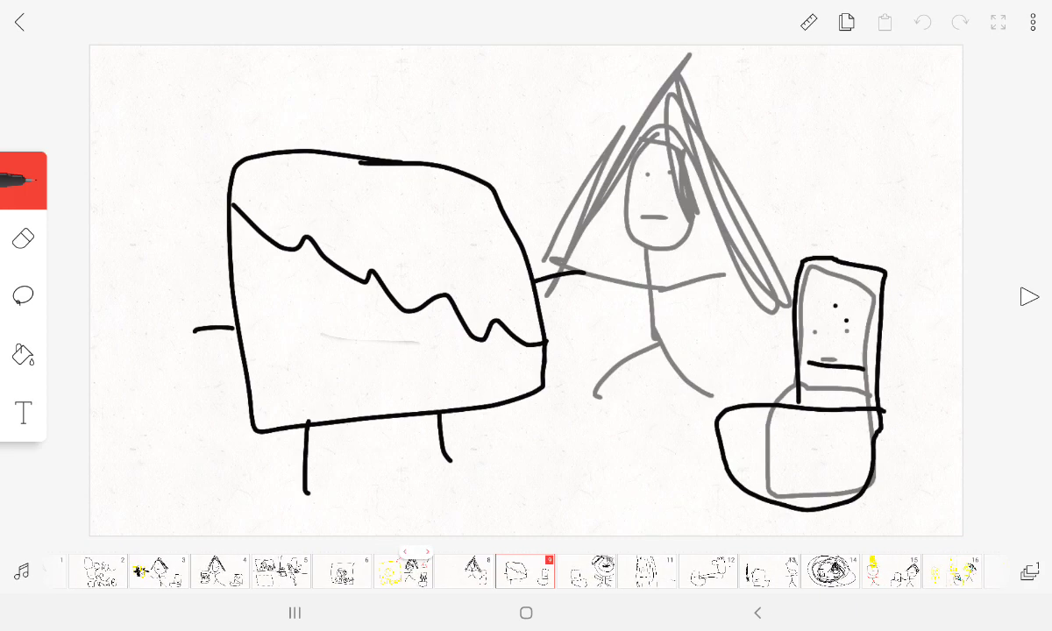
Play the stick-figure animation starting from frame 10
click(1028, 296)
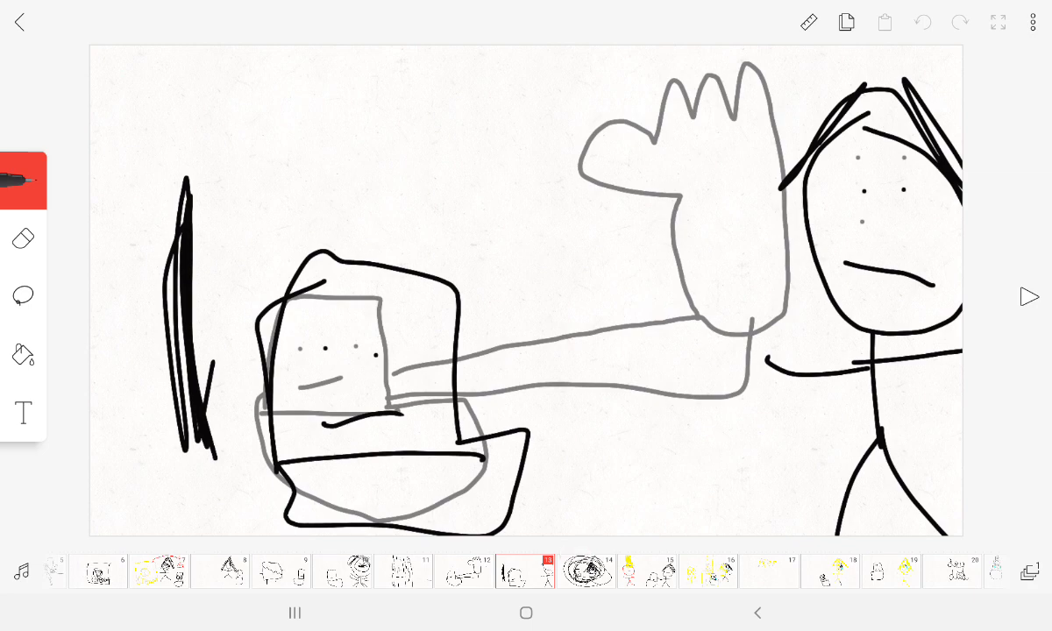
Play the remaining frames up to frame 23, then exit FlipaClip and launch Screen Recorder
click(1029, 297)
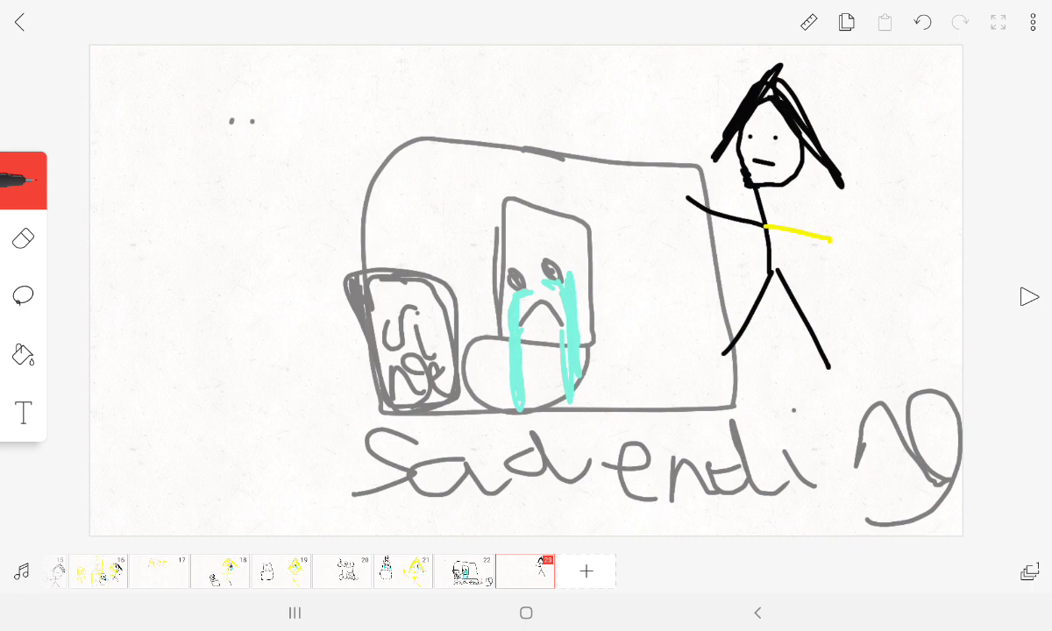
key(super)
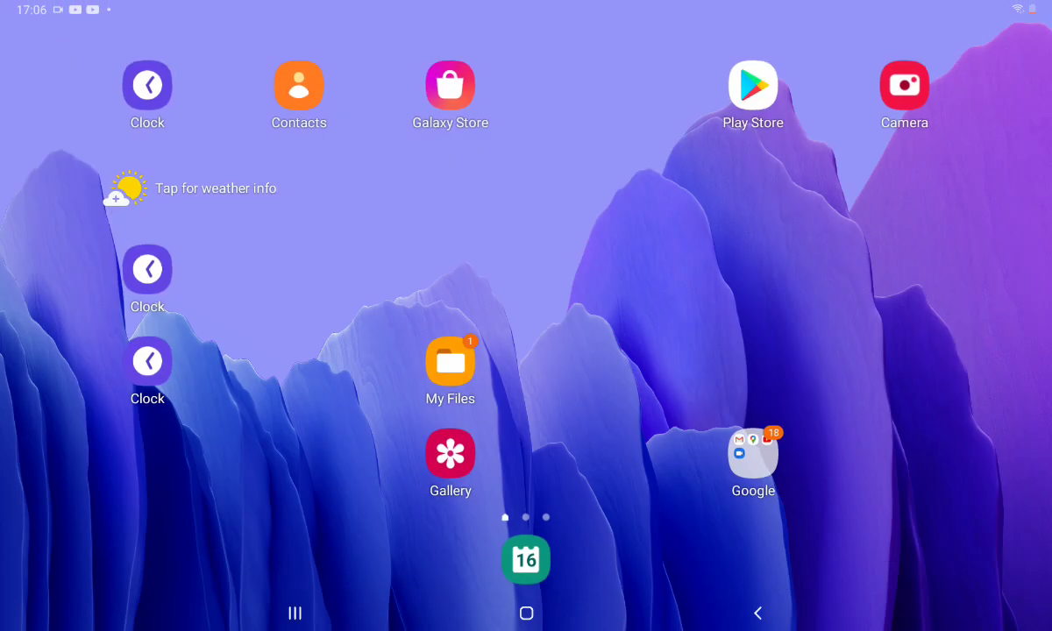
click(449, 313)
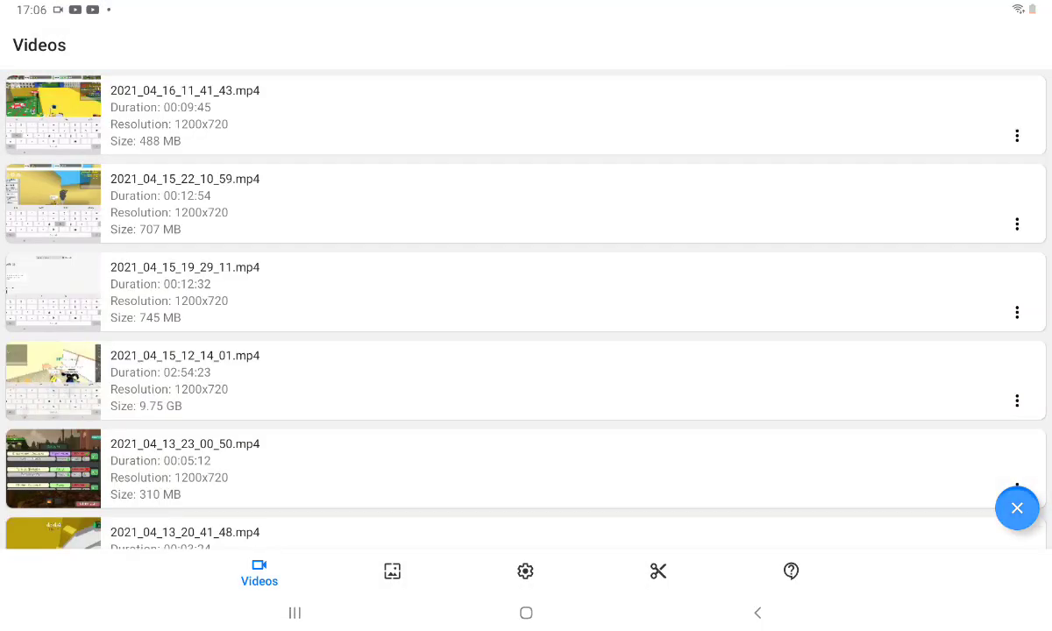